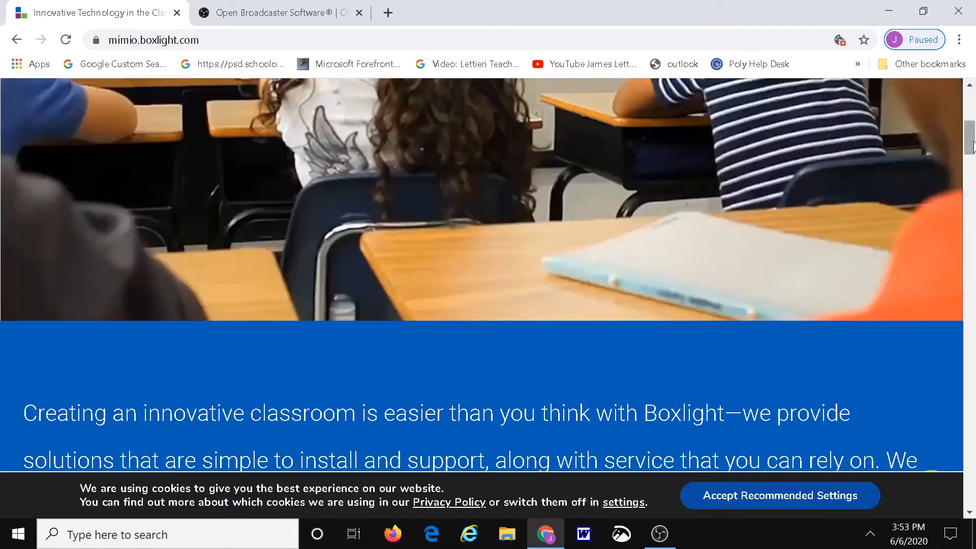
- Open the Software Downloads page from the Boxlight site's support section
scroll(972, 147, "up", 8)
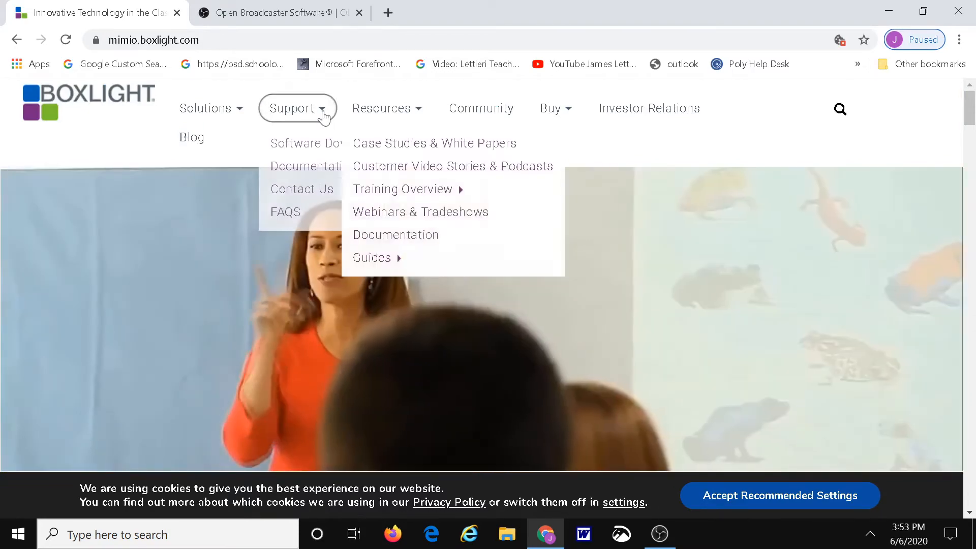
left_click(322, 112)
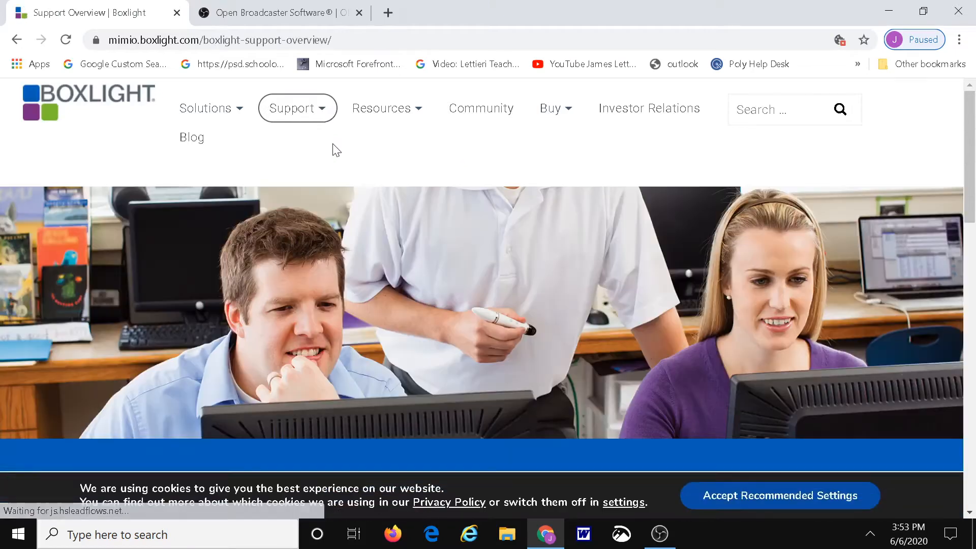
mouse_move(323, 109)
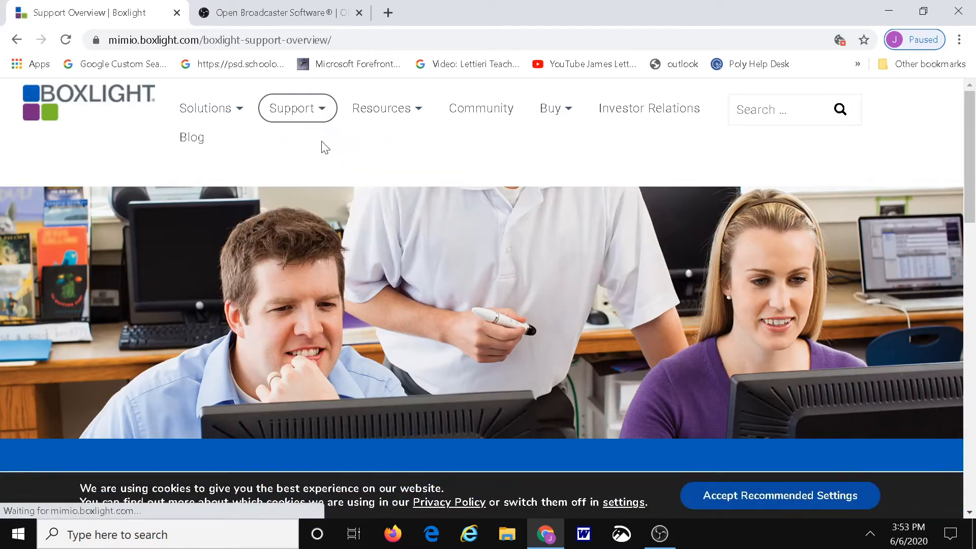
left_click(325, 144)
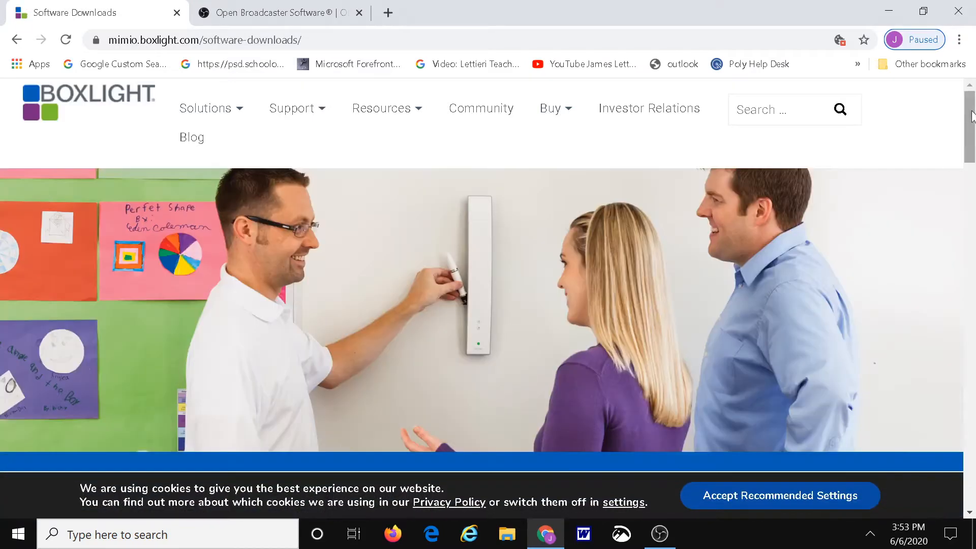
- Open the MimioStudio 12 download page from the Software Downloads list and accept its cookies
left_click_drag(972, 117, 972, 194)
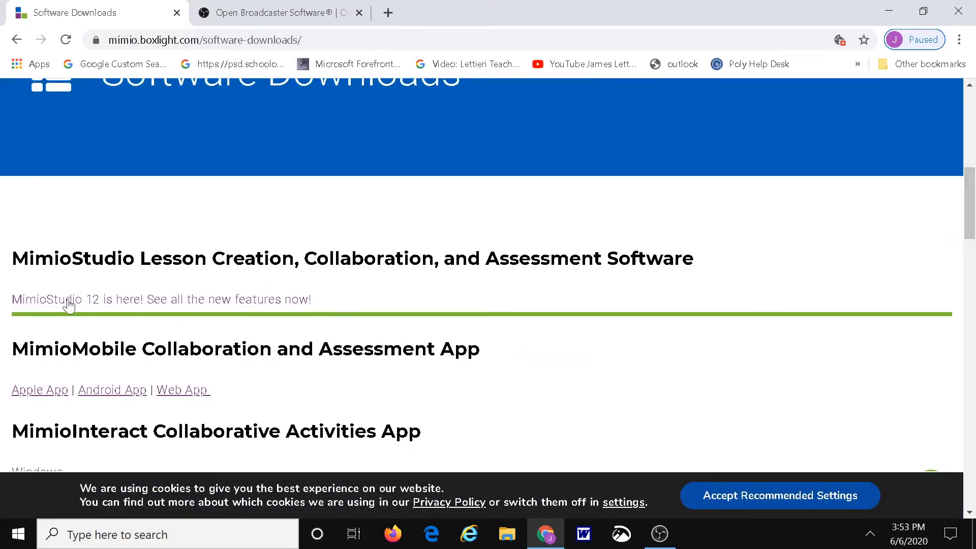
left_click(113, 305)
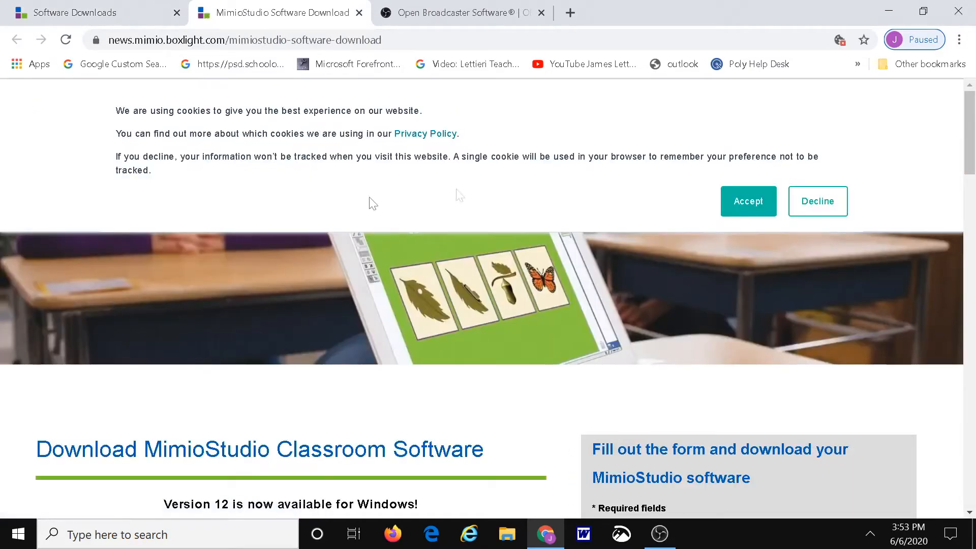
left_click(753, 201)
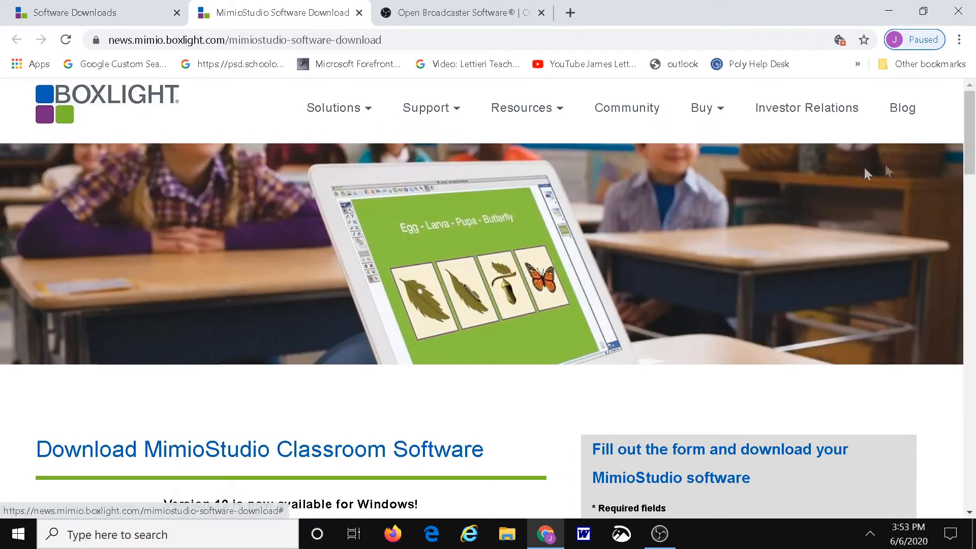
- Fill in the teacher's first name, last name and saved e-mail address in the MimioStudio download form
left_click_drag(971, 131, 970, 198)
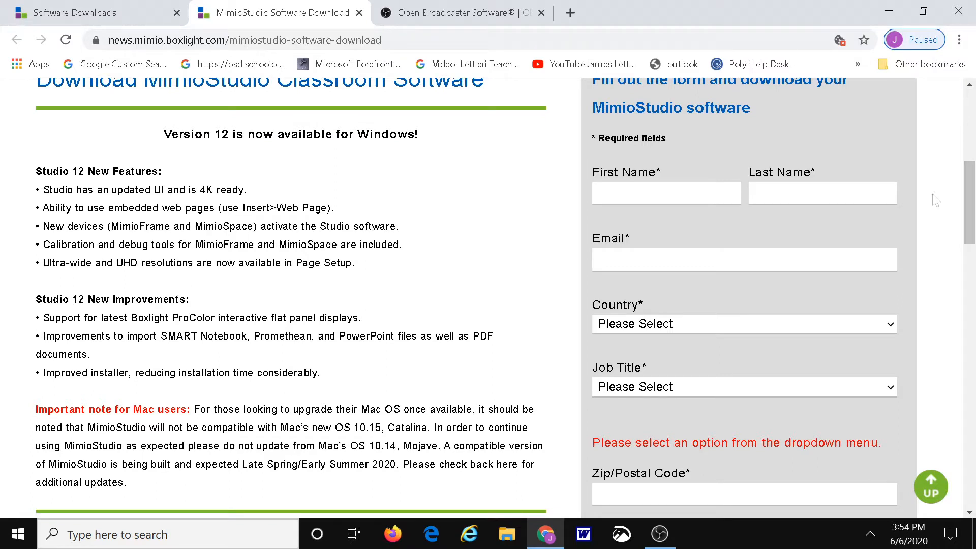
left_click(666, 194)
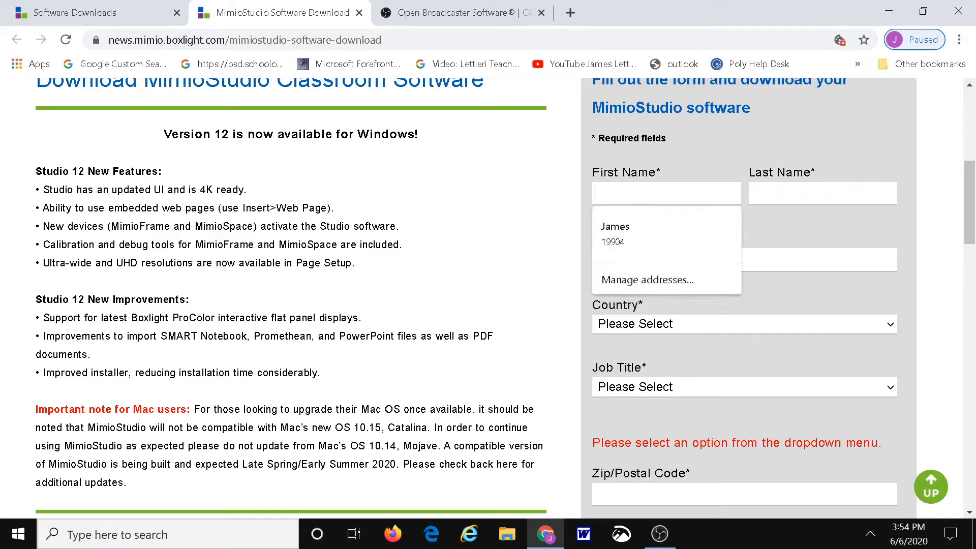
key("Tab")
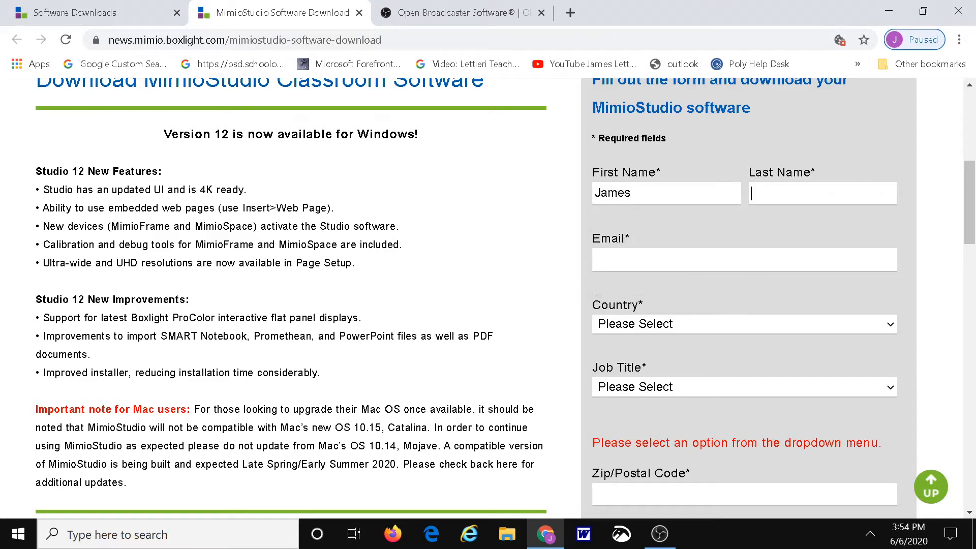
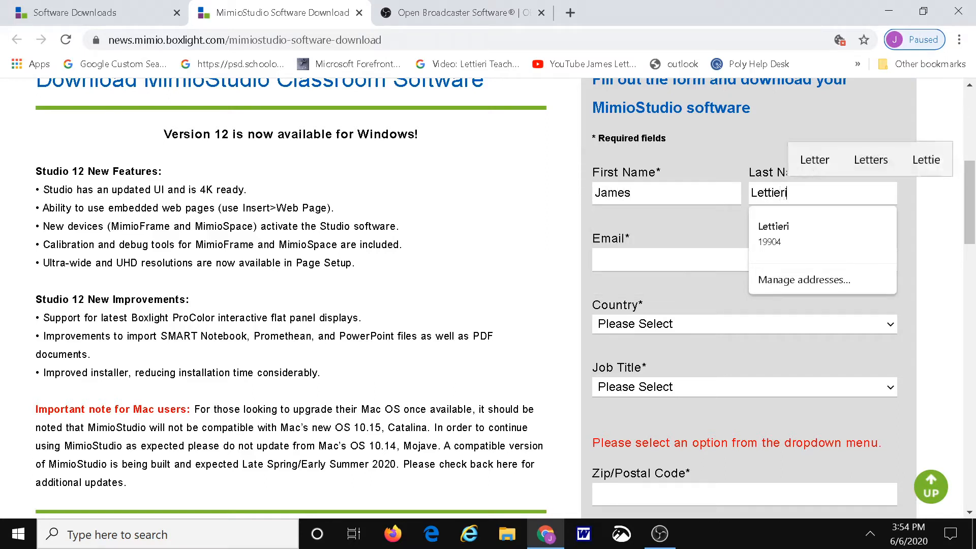
key("Tab")
type("j")
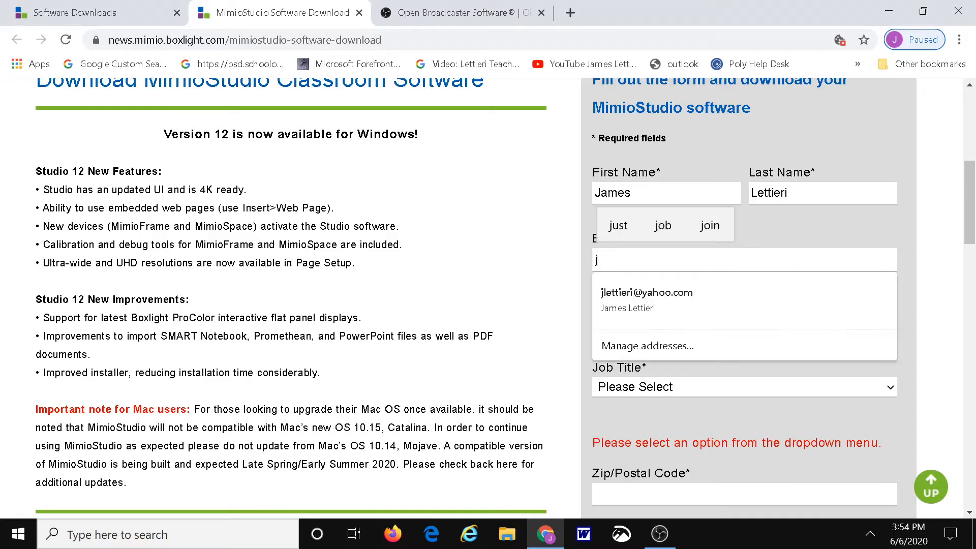
left_click(658, 294)
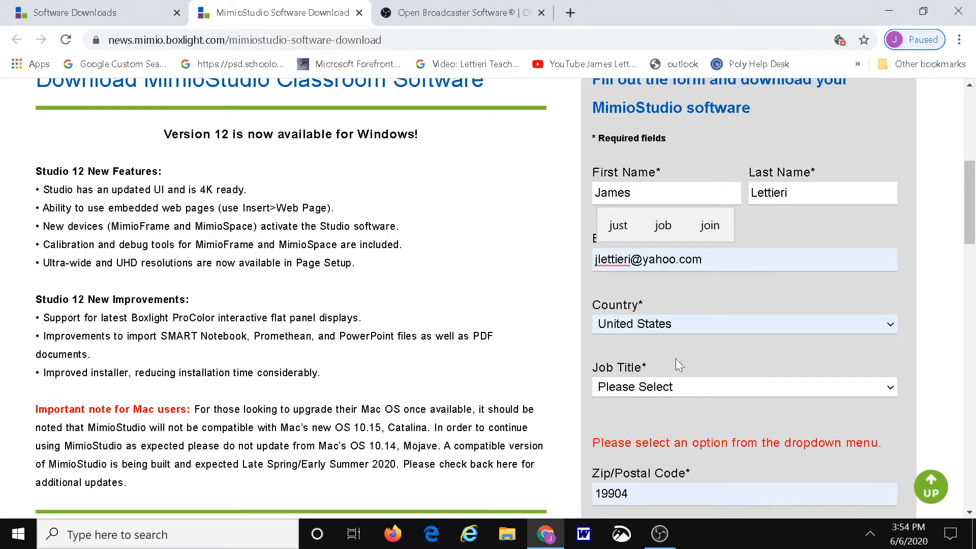
- Set the job title in the download form to Teacher
left_click(682, 389)
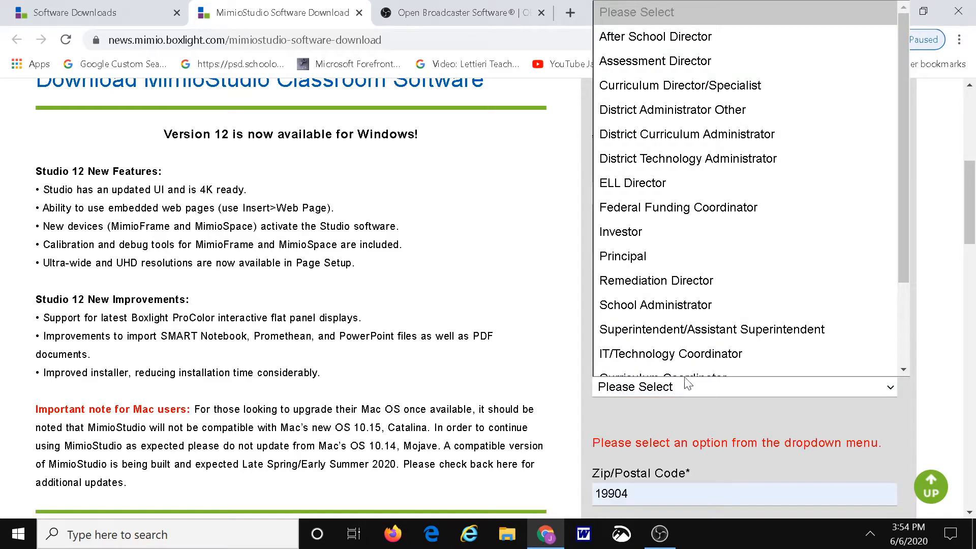
scroll(690, 359, "down", 1)
left_click(690, 360)
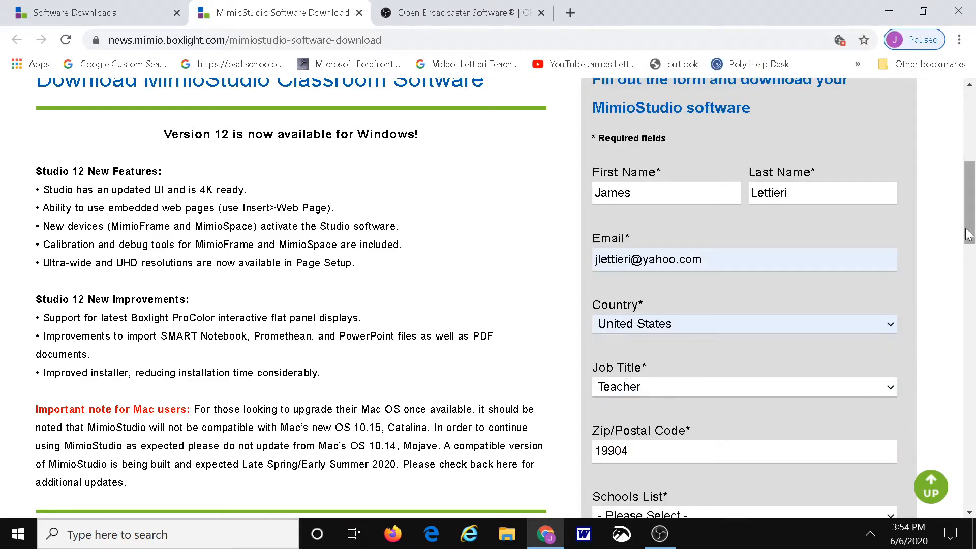
scroll(966, 245, "down", 5)
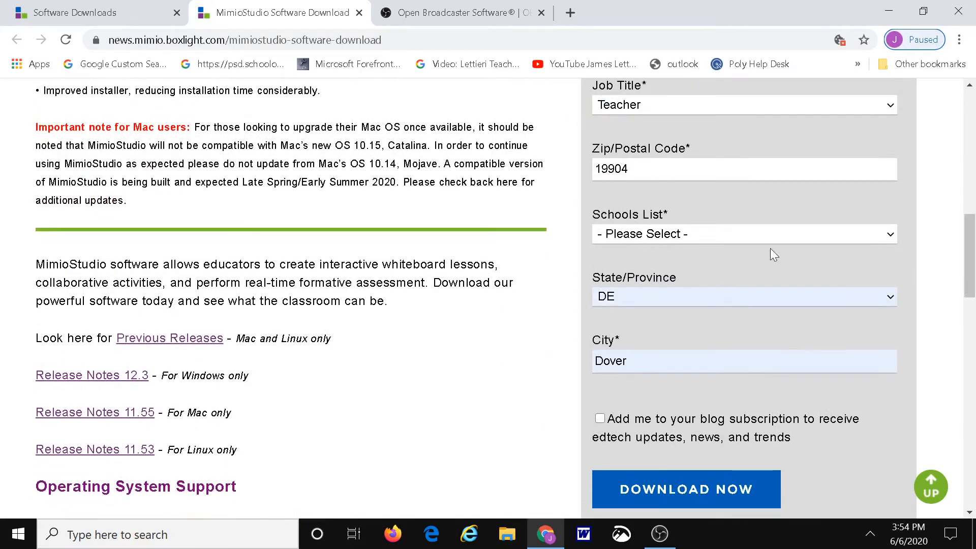
left_click(782, 236)
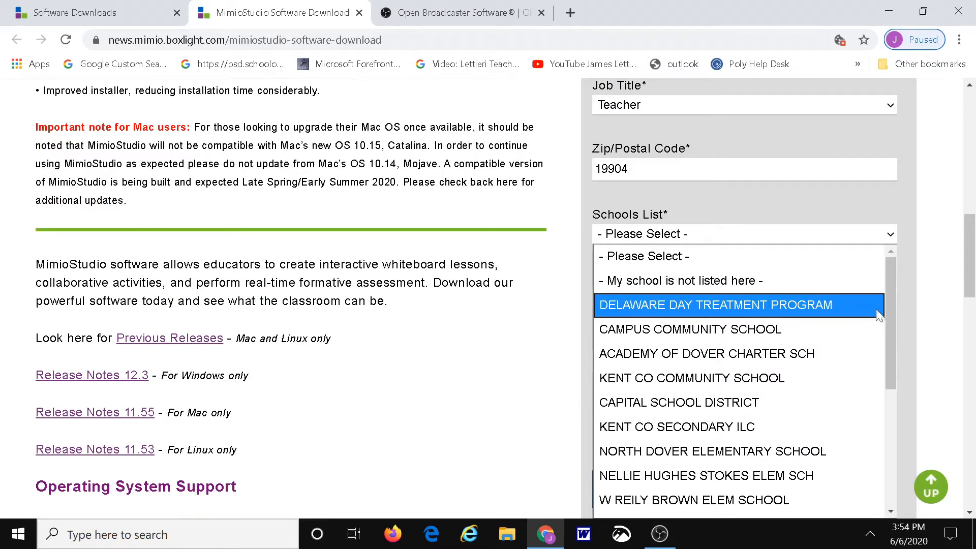
mouse_move(886, 321)
left_mouse_down()
mouse_move(902, 443)
mouse_move(892, 310)
left_mouse_up()
left_click(833, 198)
- Change the postal code to the school's own code and select POLYTECH SCHOOL DISTRICT as the school
left_click(654, 169)
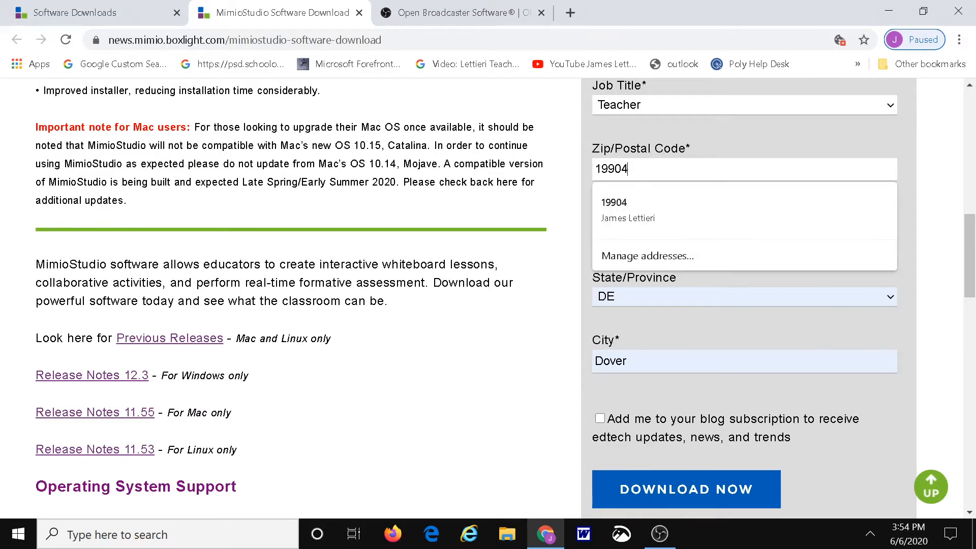
key("BackSpace")
key("BackSpace")
type("80")
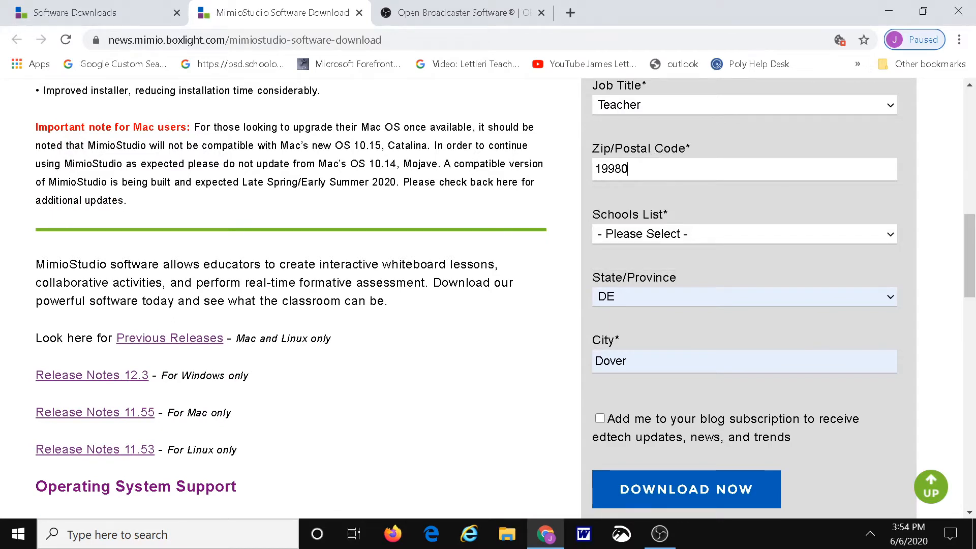
left_click(689, 236)
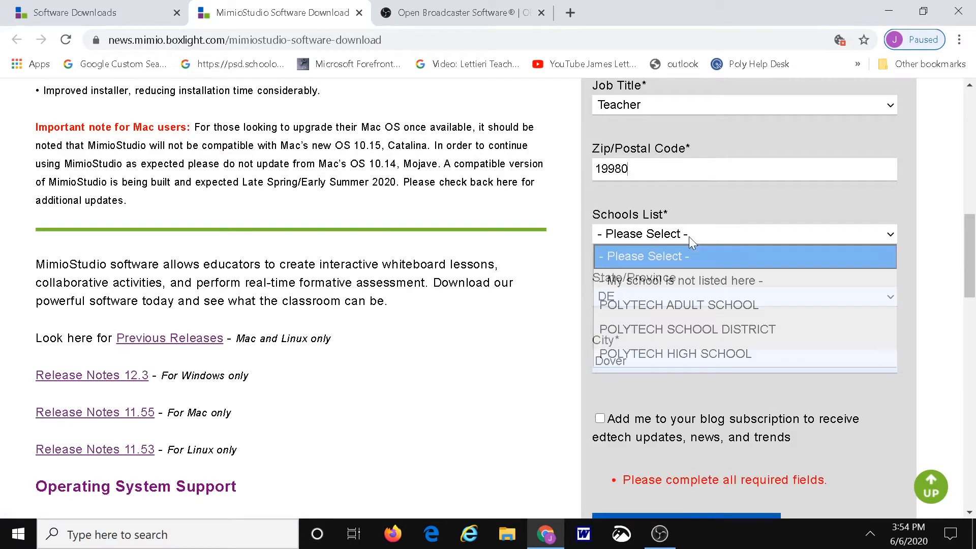
left_click(702, 332)
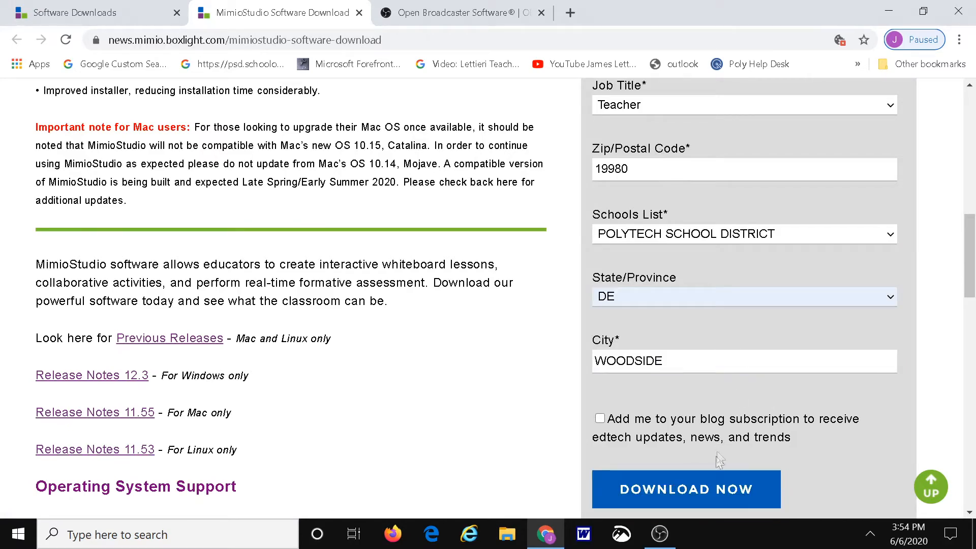
- Submit the completed form and download the English Windows version of MimioStudio
left_click(713, 501)
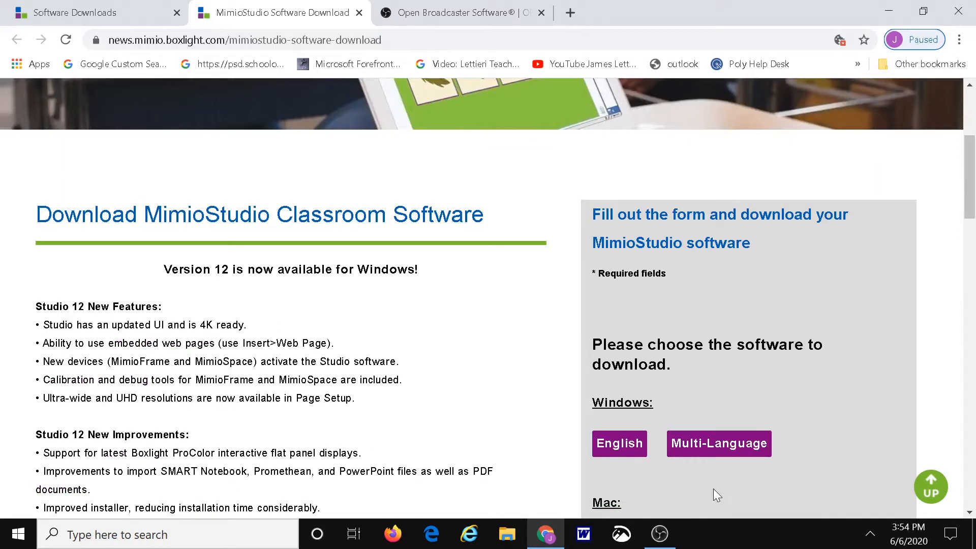
left_click(620, 445)
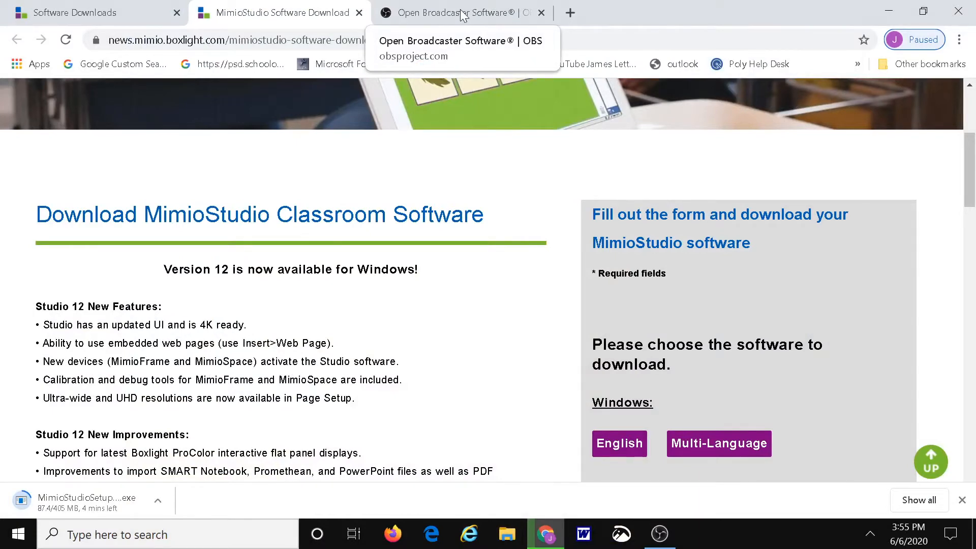
- Download the Windows version of OBS Studio from the already open OBS website
left_click(464, 15)
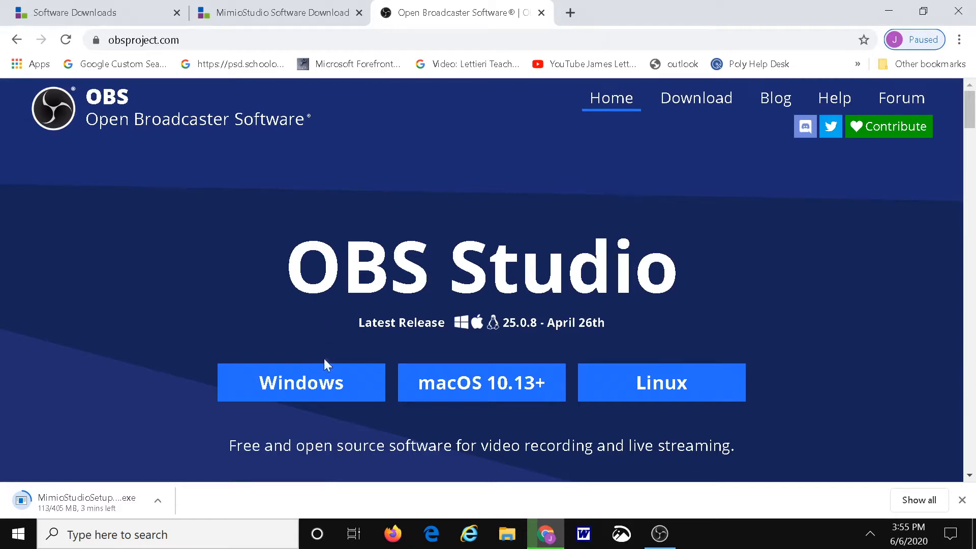
left_click(321, 387)
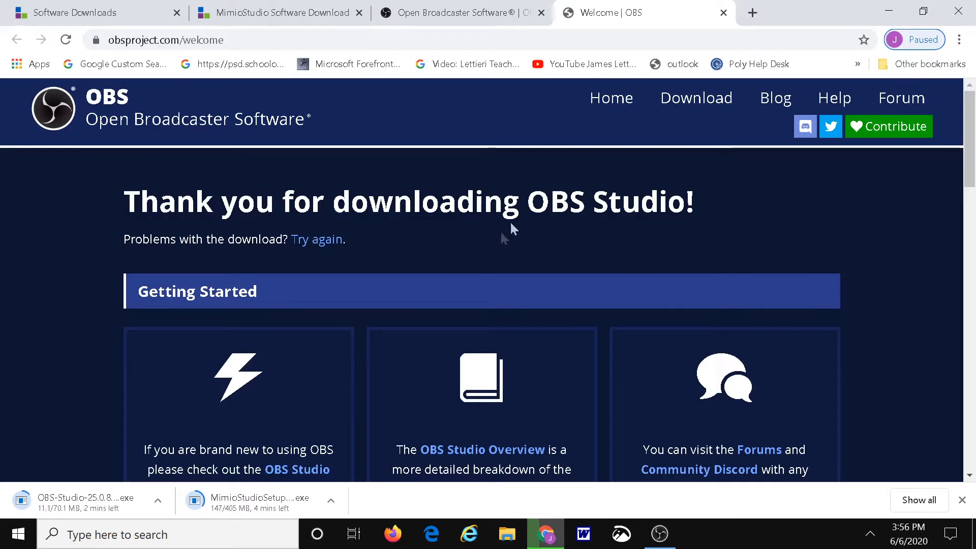
- Switch to OBS Studio and add a scene named "Screen Capture 2" with a Display Capture source showing Display 1 and the cursor
left_click(885, 3)
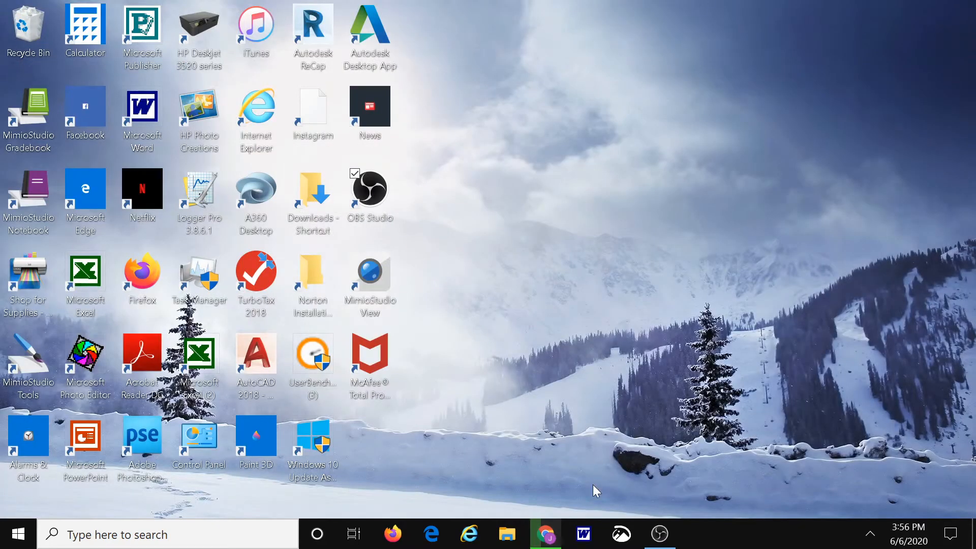
left_click(659, 531)
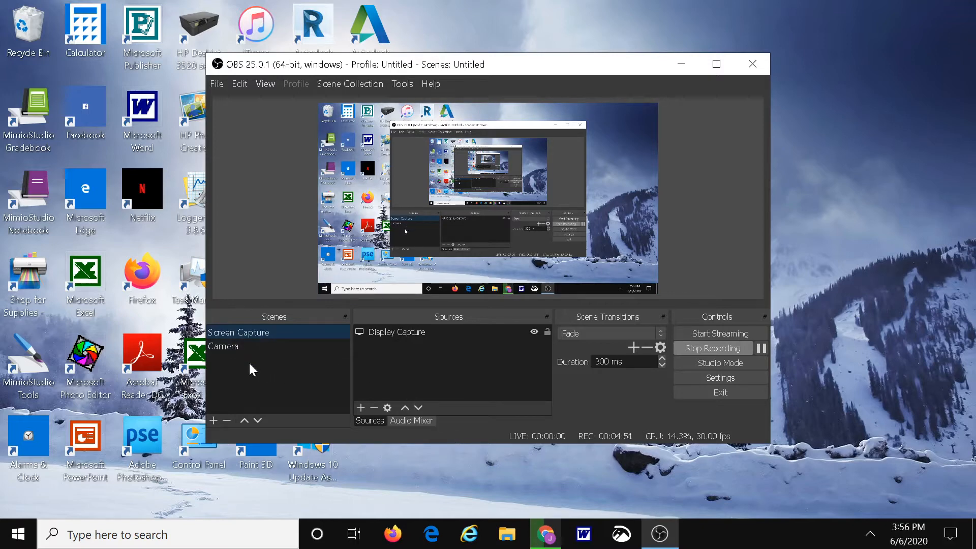
left_click(214, 420)
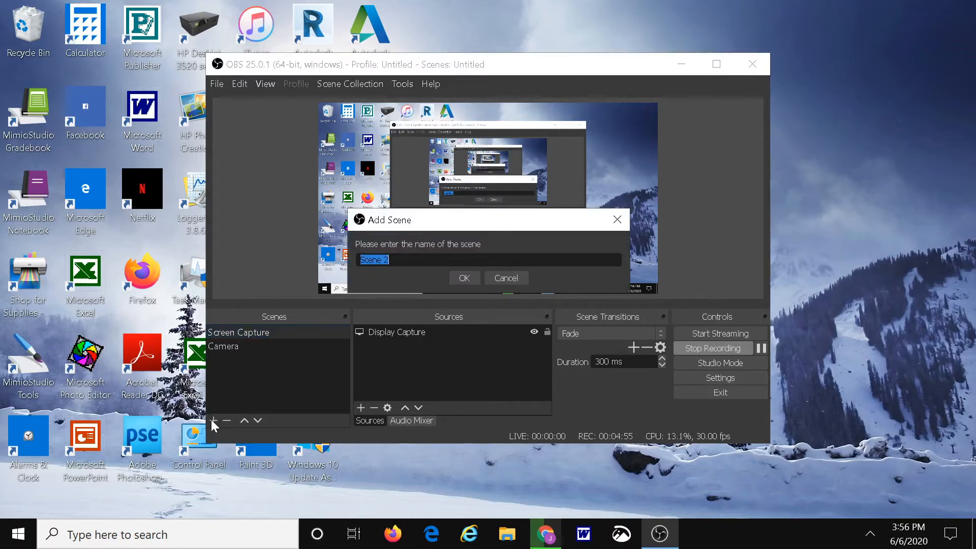
type("Screen Capture")
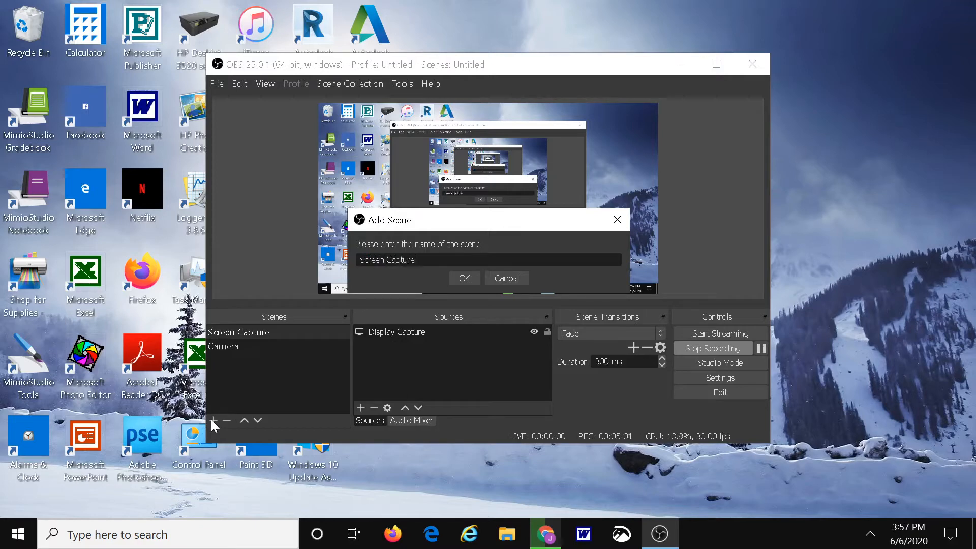
type(" 2")
left_click(462, 280)
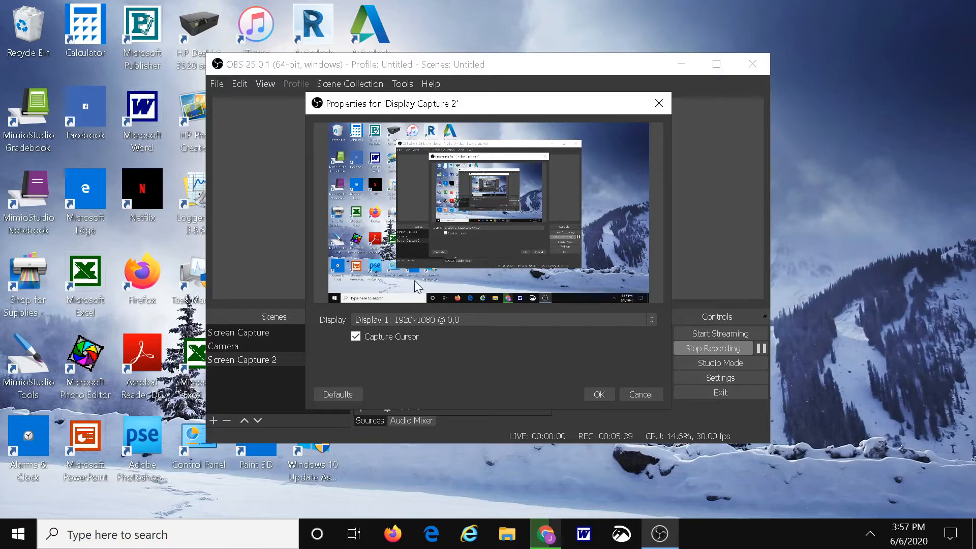
left_click(606, 392)
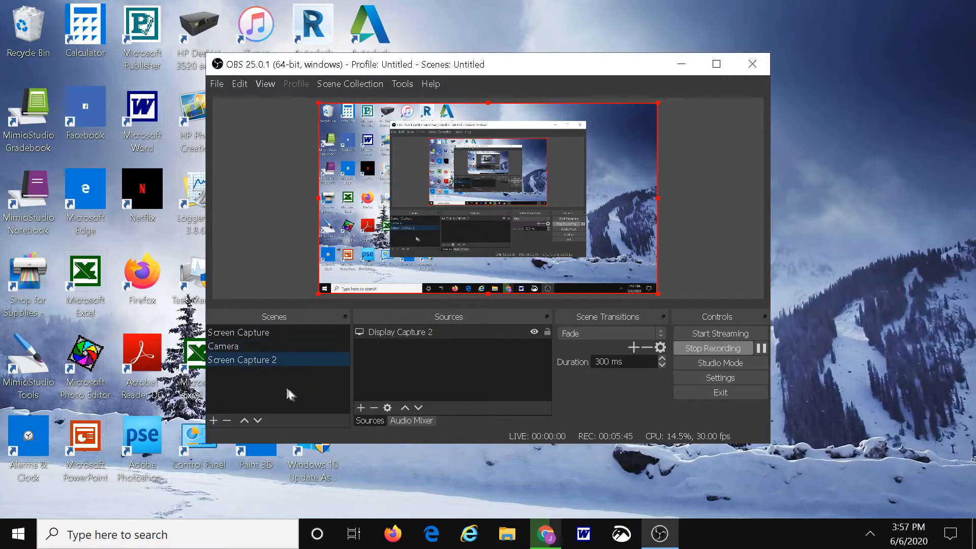
- Add another scene named "Camera 2" to the OBS scene list
left_click(216, 417)
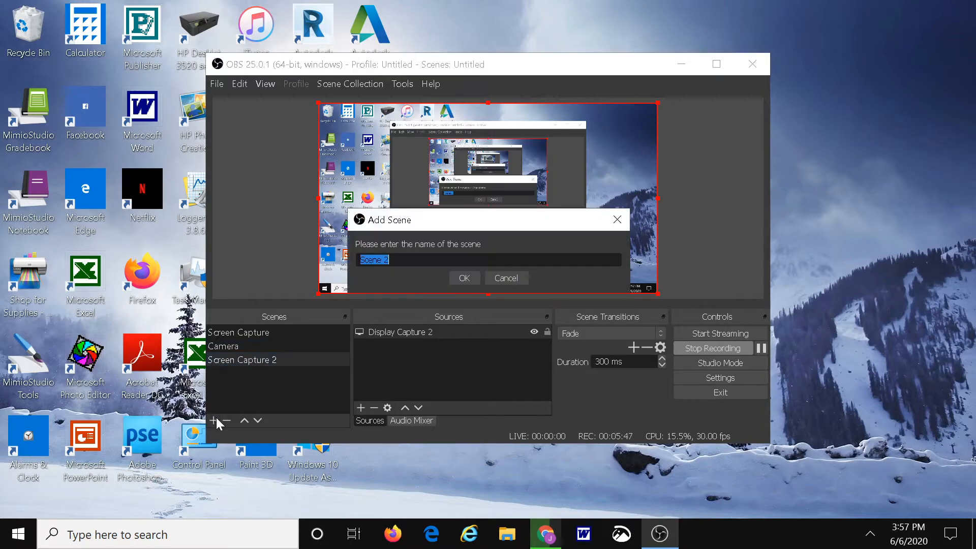
type("Camera 2")
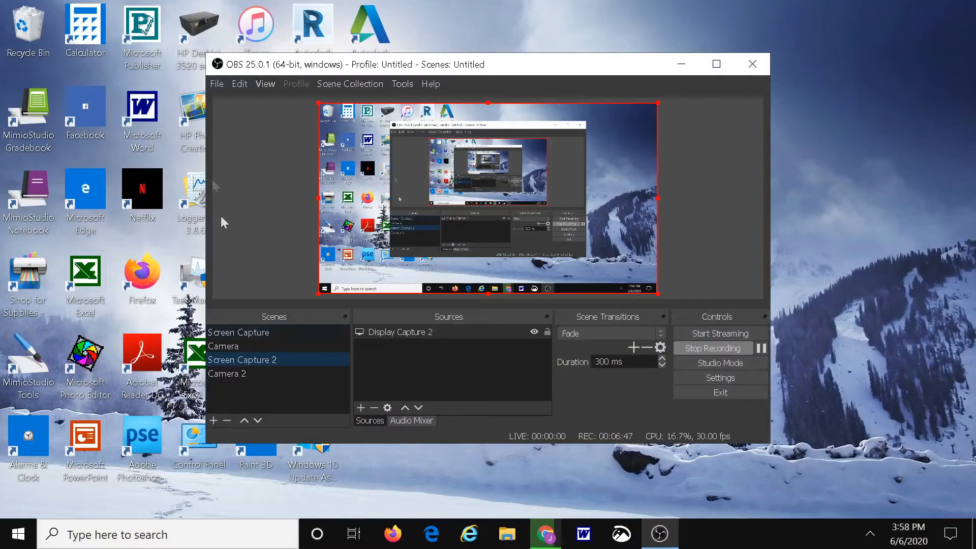
- Open the OBS settings and review the General options and the Output options for recording path, quality and format
left_click(216, 83)
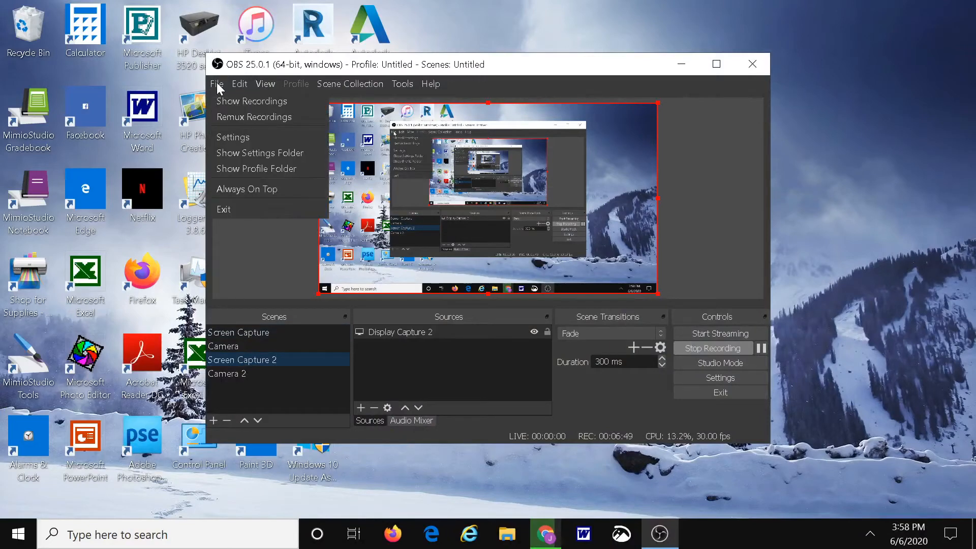
left_click(240, 137)
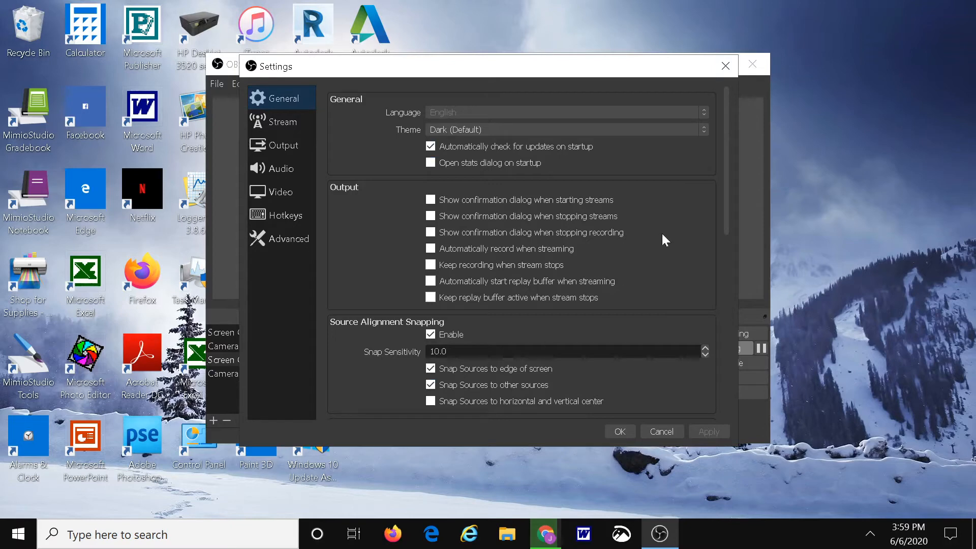
mouse_move(728, 213)
left_mouse_down()
mouse_move(737, 425)
mouse_move(721, 197)
left_mouse_up()
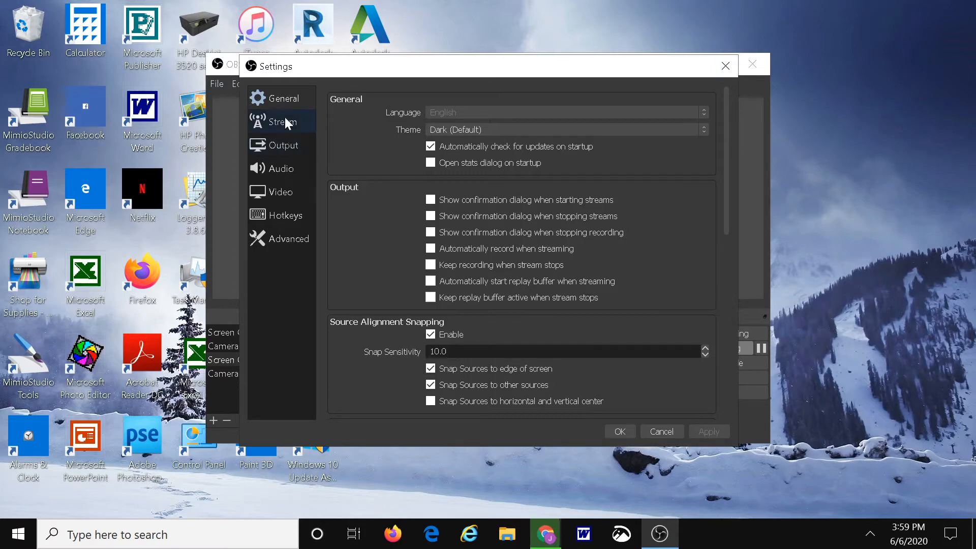
left_click(288, 146)
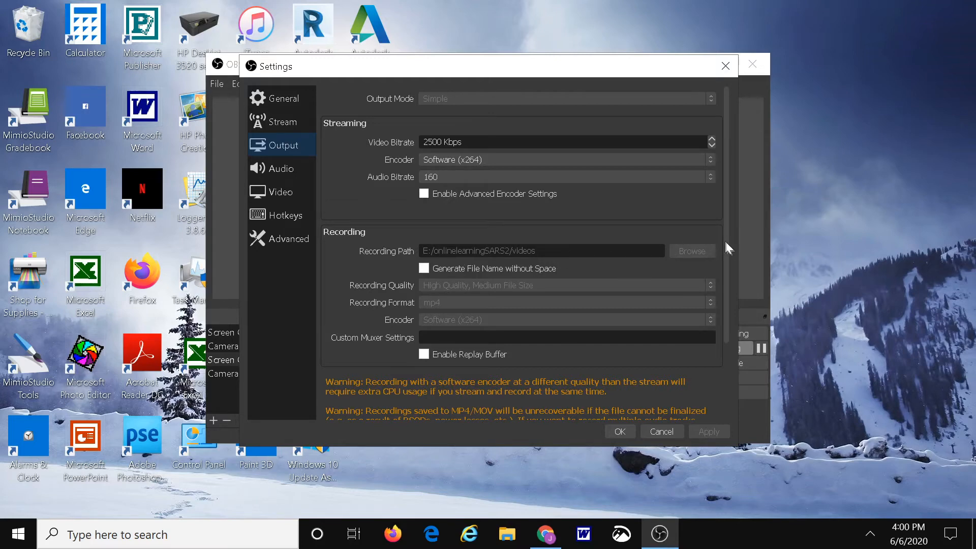
left_click_drag(728, 252, 725, 300)
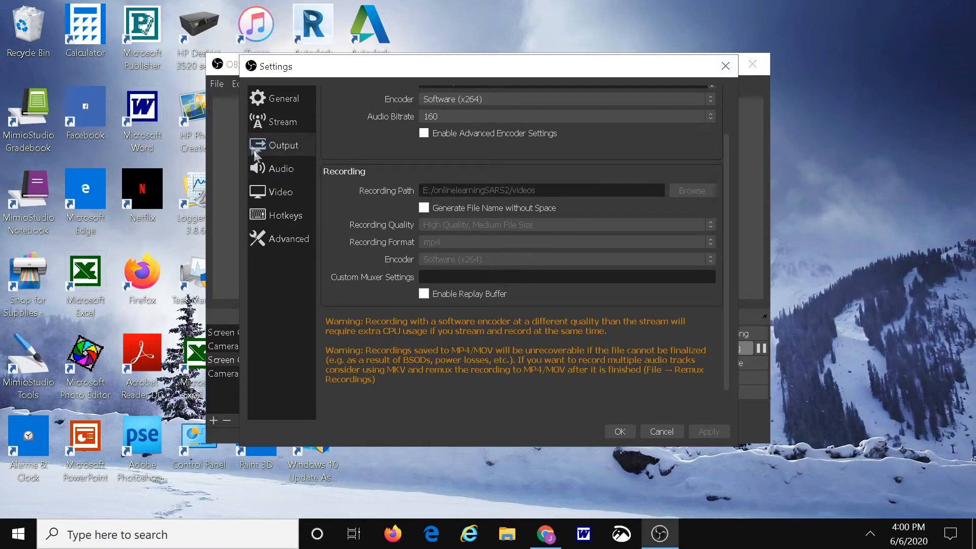
- Review the audio device settings and the video resolution and frame rate settings
left_click(274, 173)
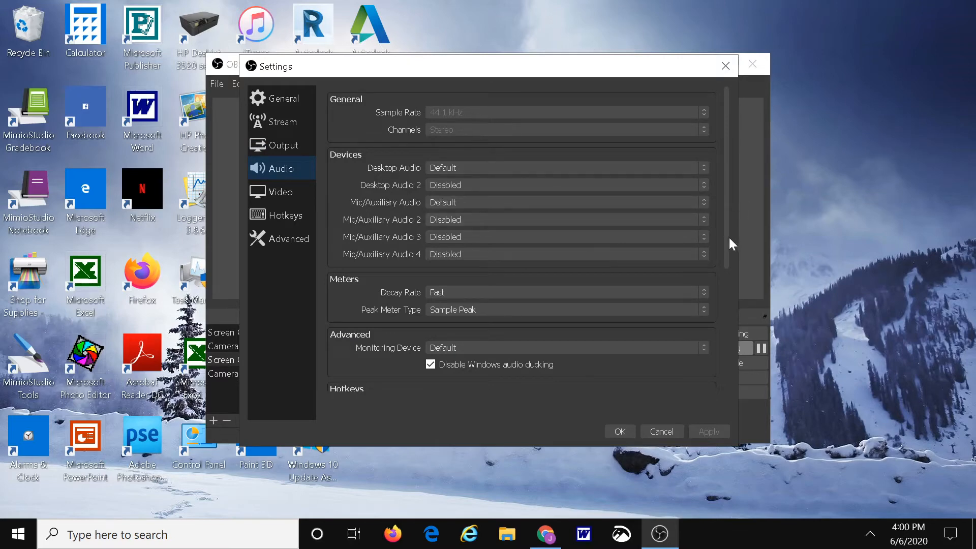
left_click_drag(726, 246, 727, 223)
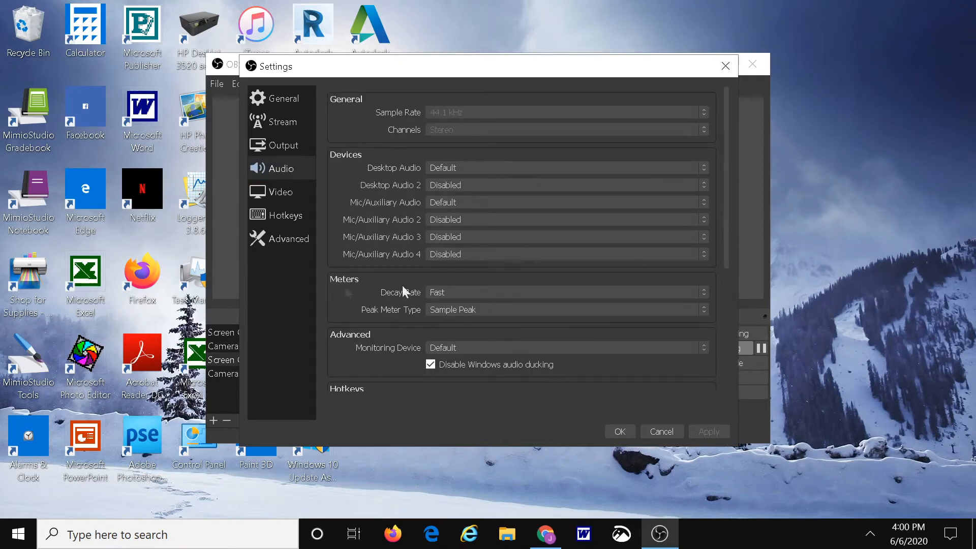
left_click(279, 199)
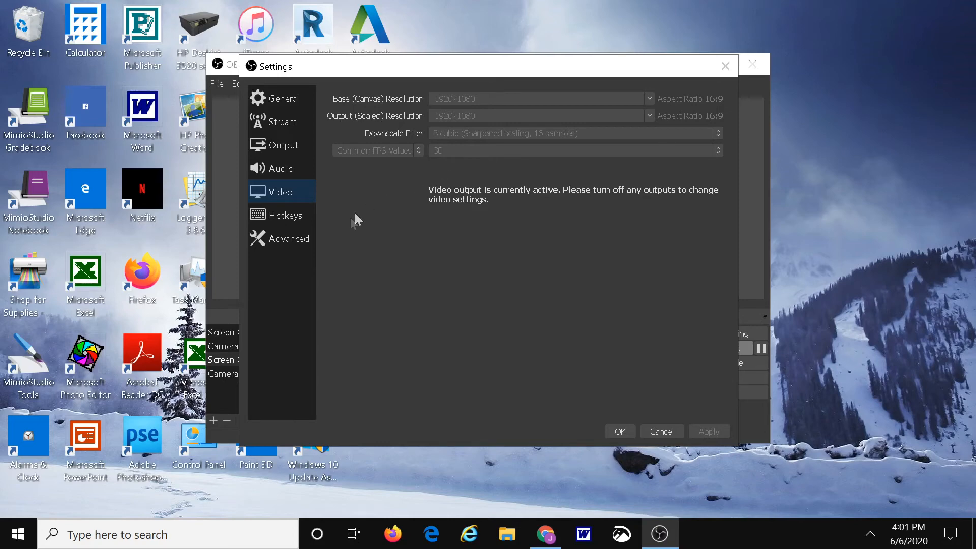
- Examine the hotkeys for starting and stopping recording and for switching between the camera and screen capture scenes
left_click(288, 214)
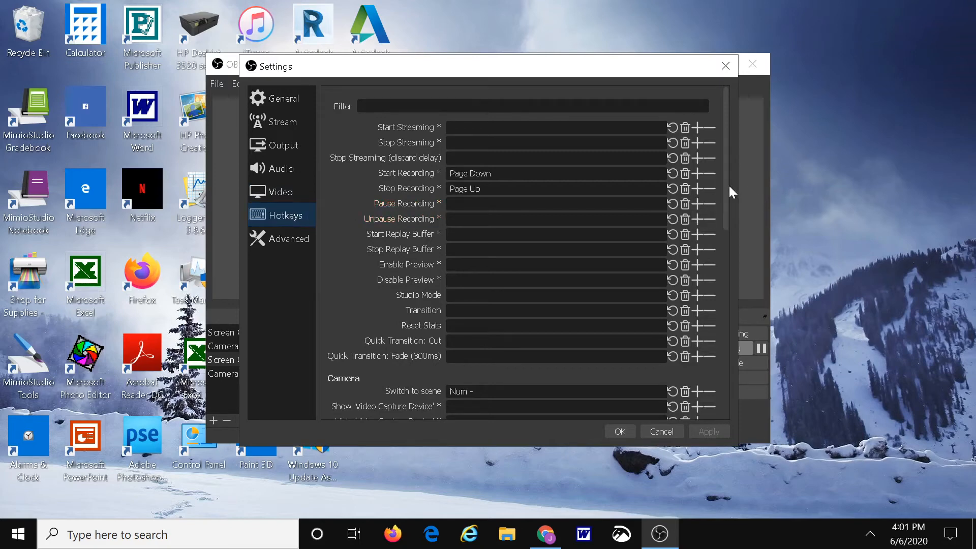
left_click_drag(728, 193, 729, 304)
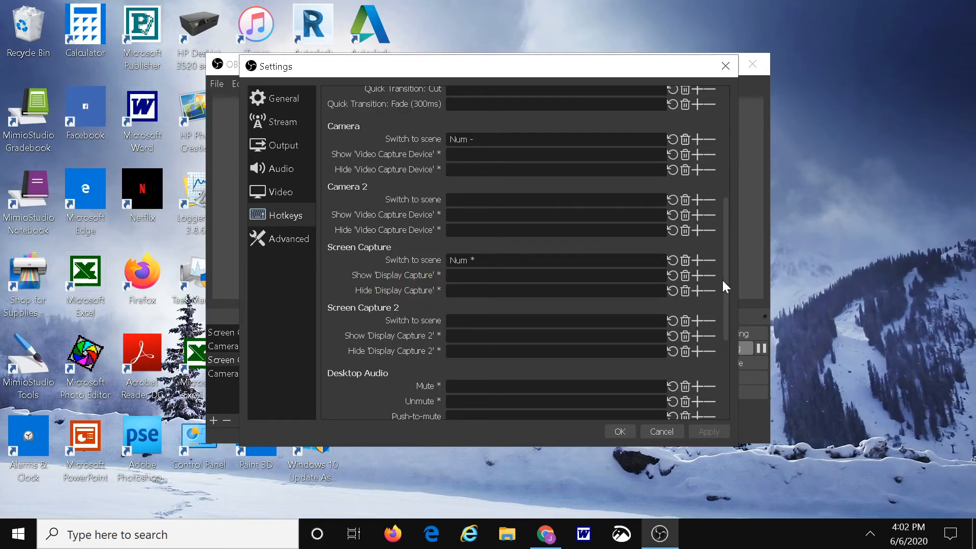
left_click_drag(726, 283, 728, 121)
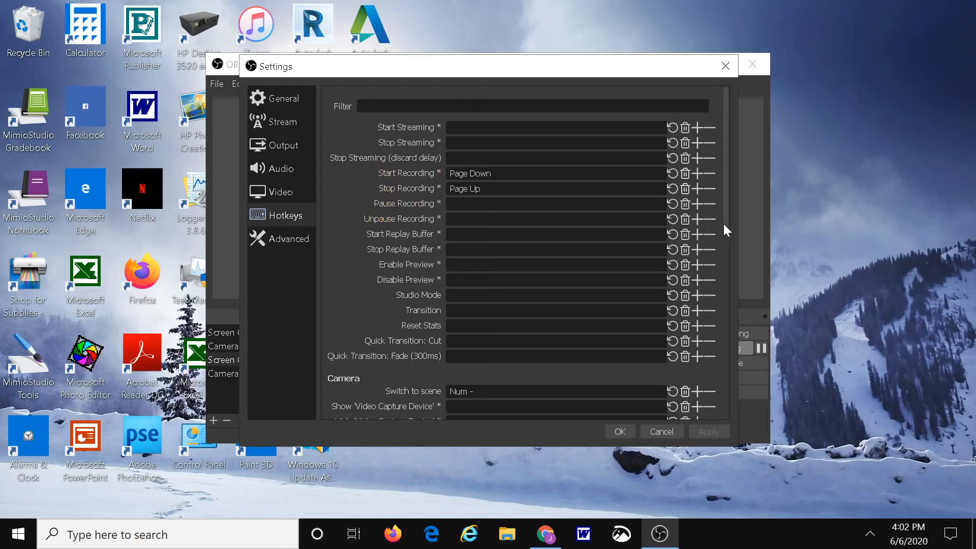
left_click_drag(726, 223, 721, 309)
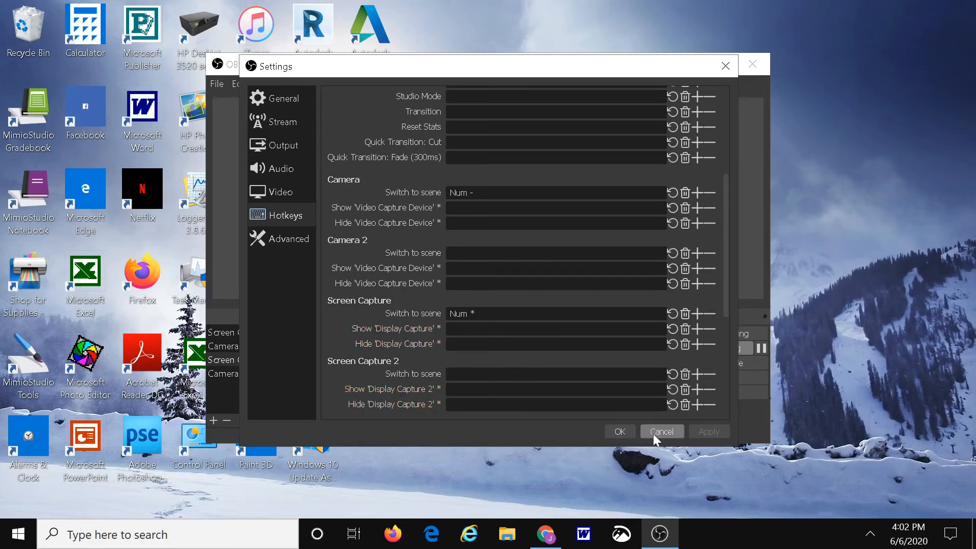
- Review the advanced settings, including recording filename formatting, and close the settings without saving
left_click(295, 237)
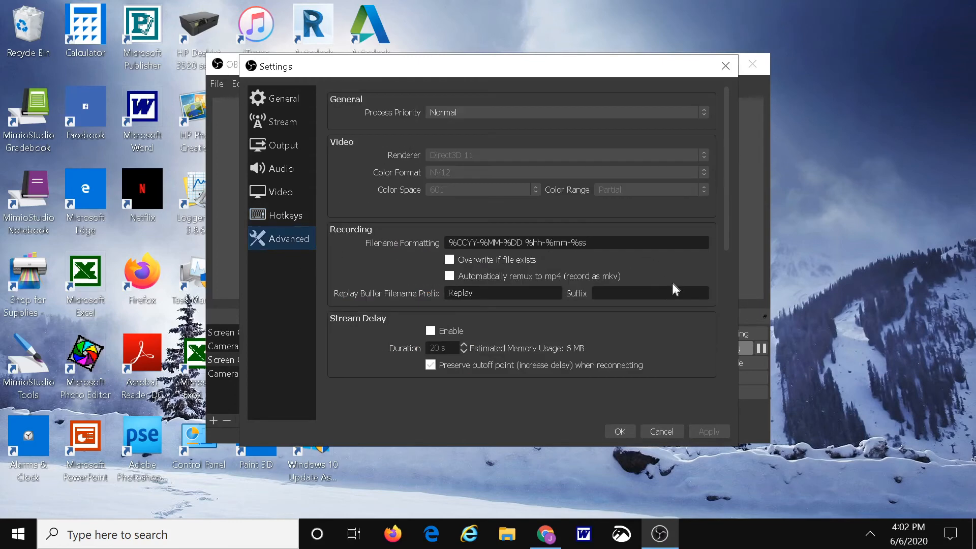
left_click_drag(727, 229, 724, 96)
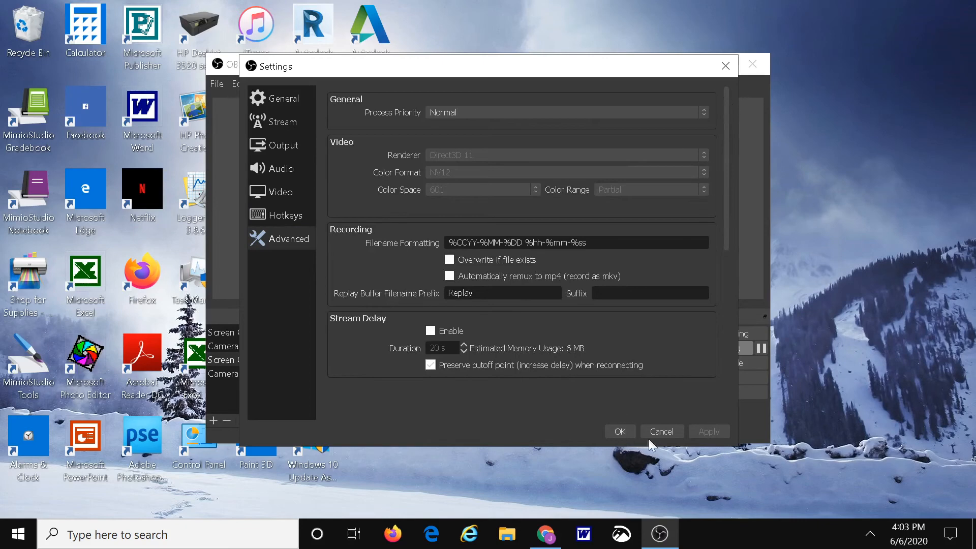
left_click(665, 435)
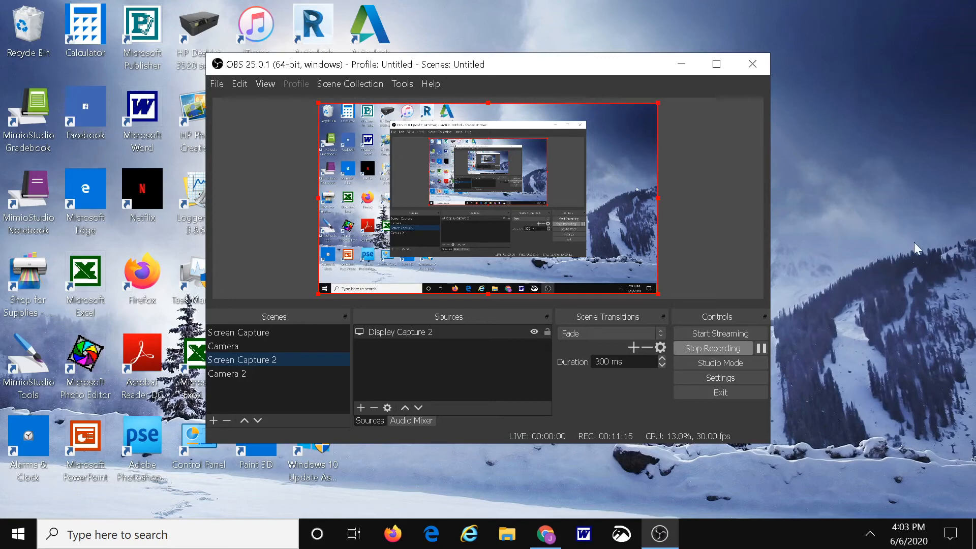
- Minimize OBS and switch to MimioStudio View, showing the document camera image in full screen
left_click(686, 62)
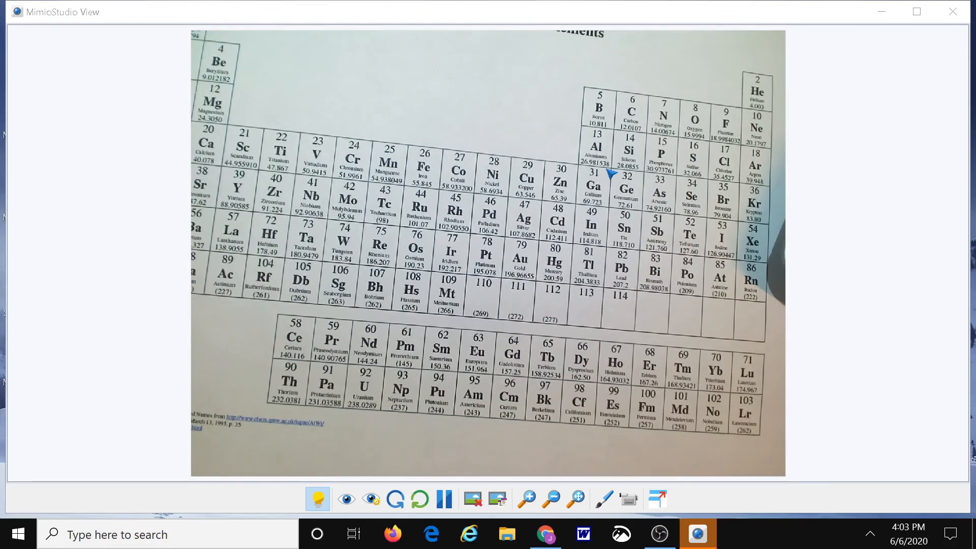
left_click(661, 497)
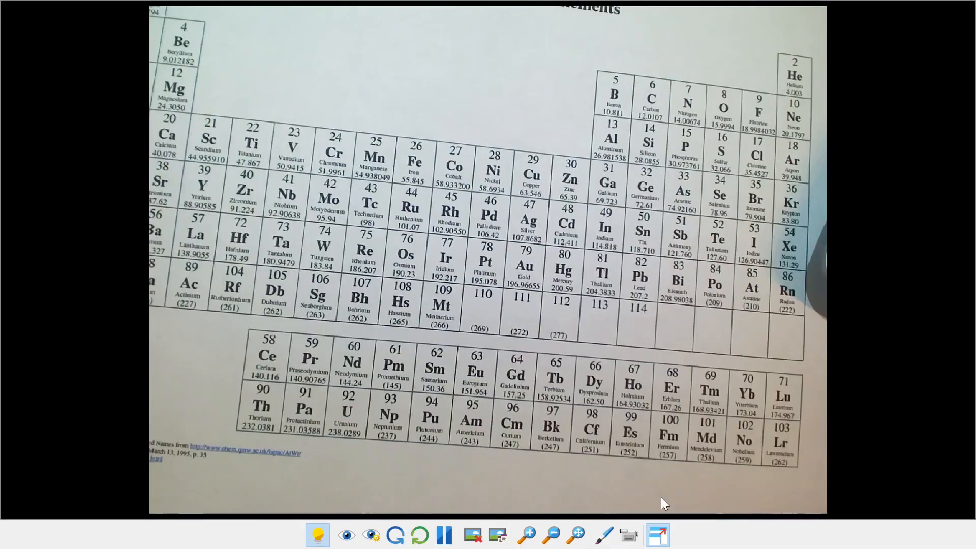